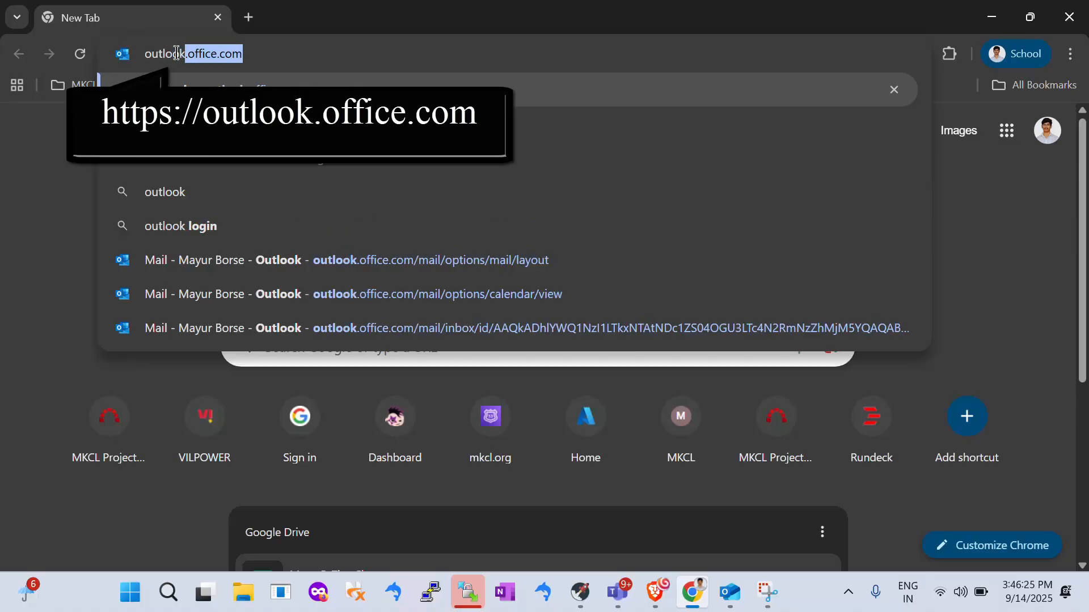
- Go to outlook.office.com in the browser and open the Inbox folder
text(.com)
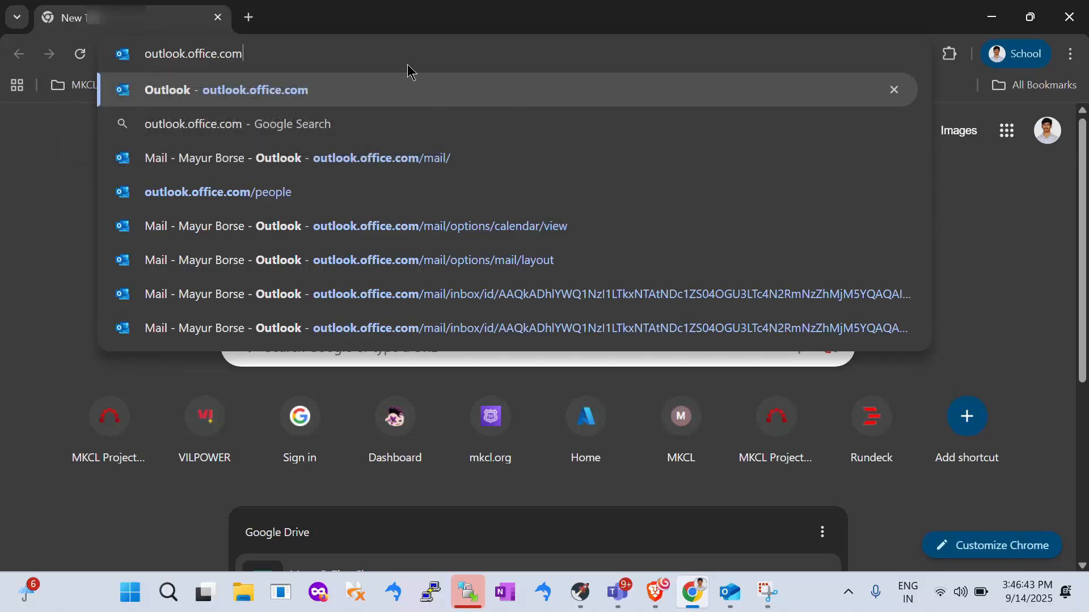
key(Return)
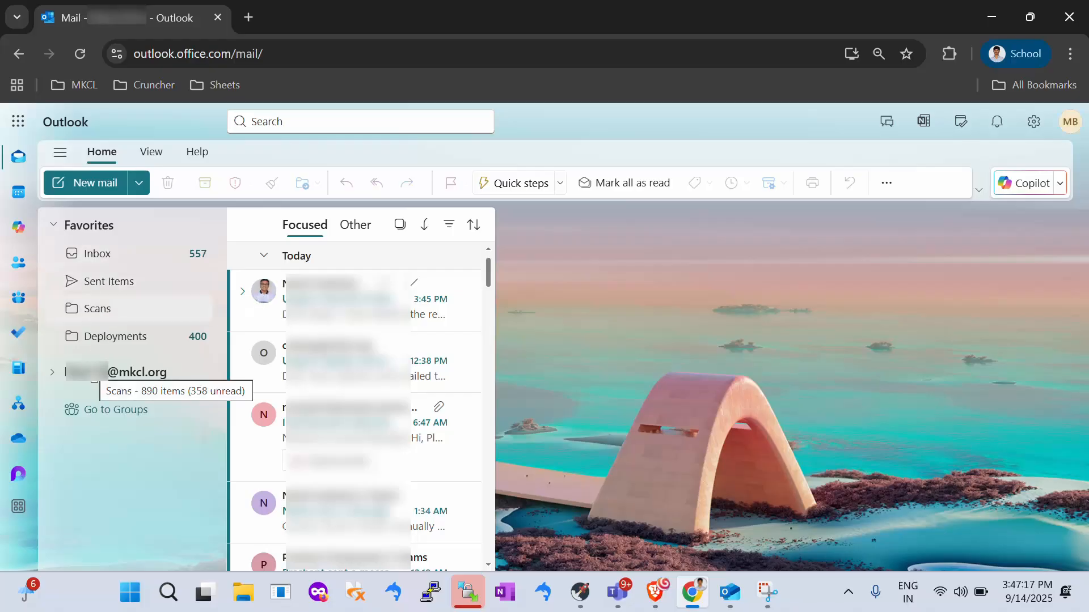
click(106, 262)
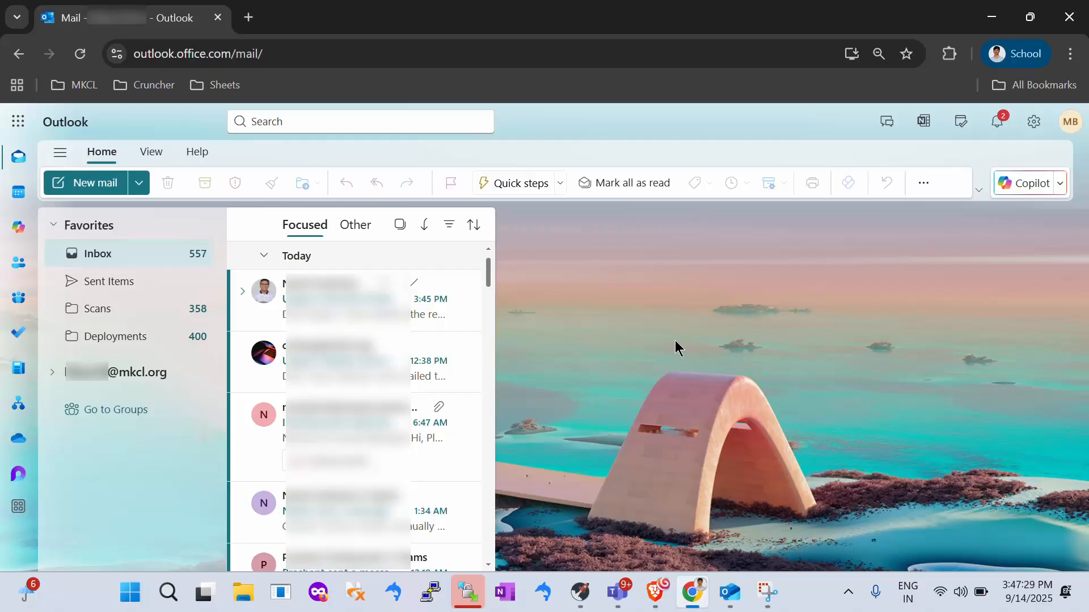
- In the mail layout settings, set Focused Inbox to "Don't sort my messages" and save the change
click(1034, 135)
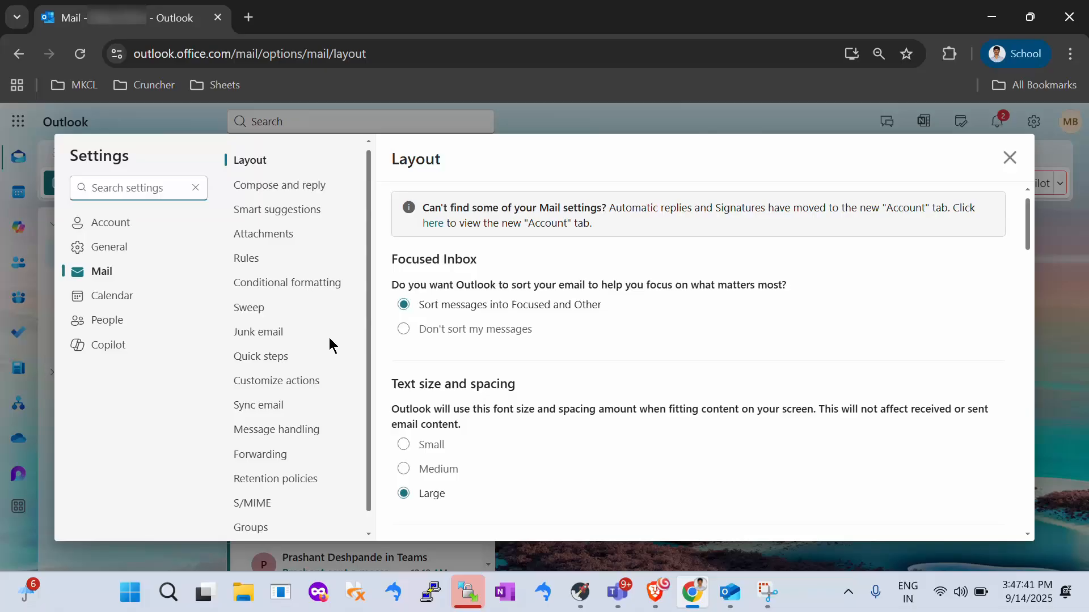
click(107, 282)
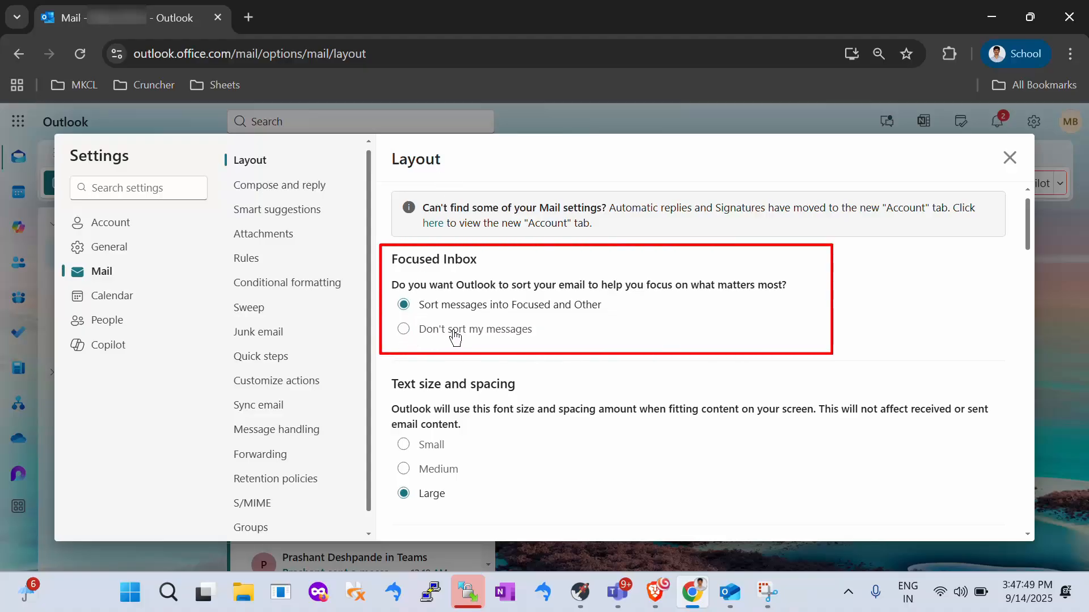
click(404, 333)
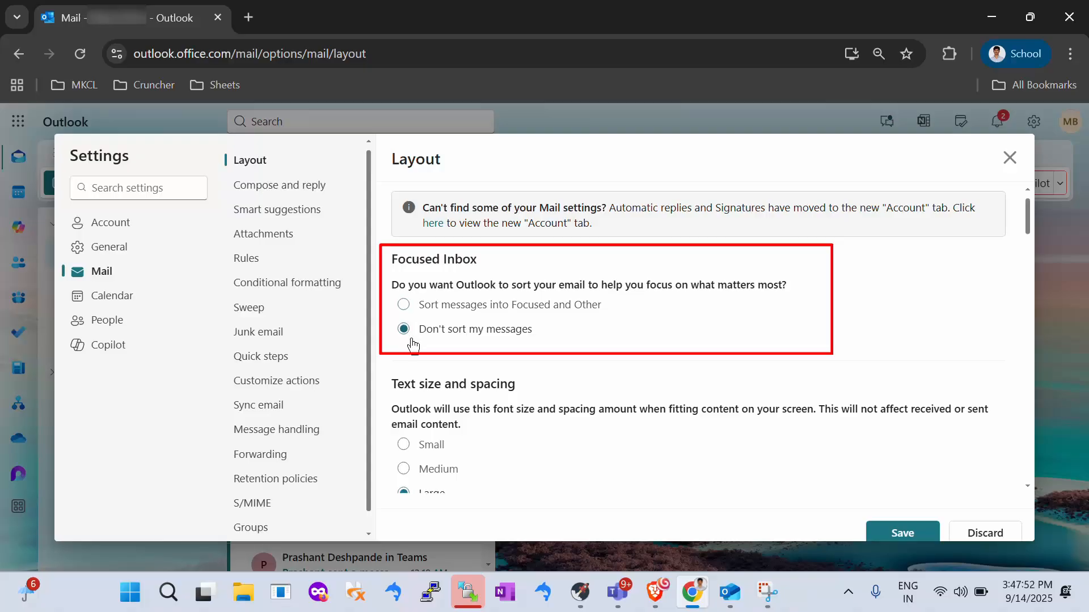
click(899, 521)
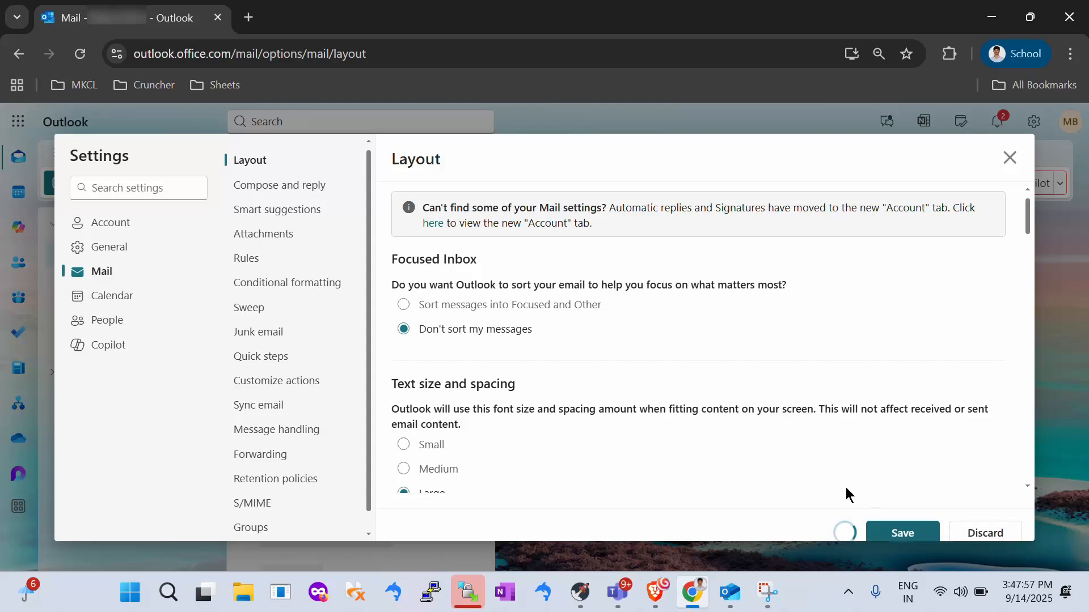
- In the calendar view settings, set the display time zone to (UTC+05:30) Chennai, Kolkata, Mumbai, New Delhi
click(103, 301)
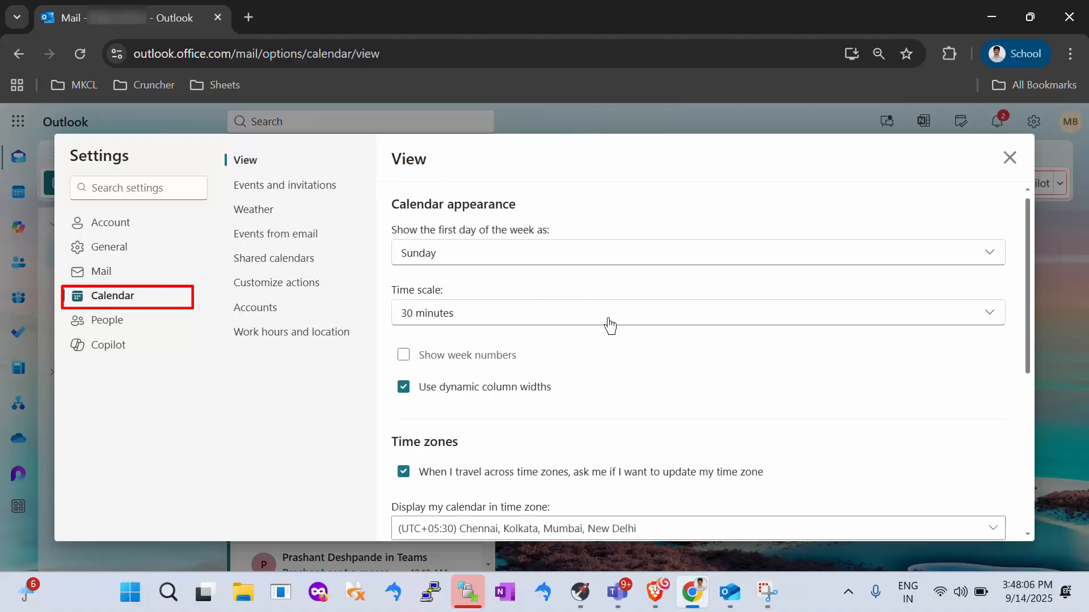
scroll(768, 390, down, 3)
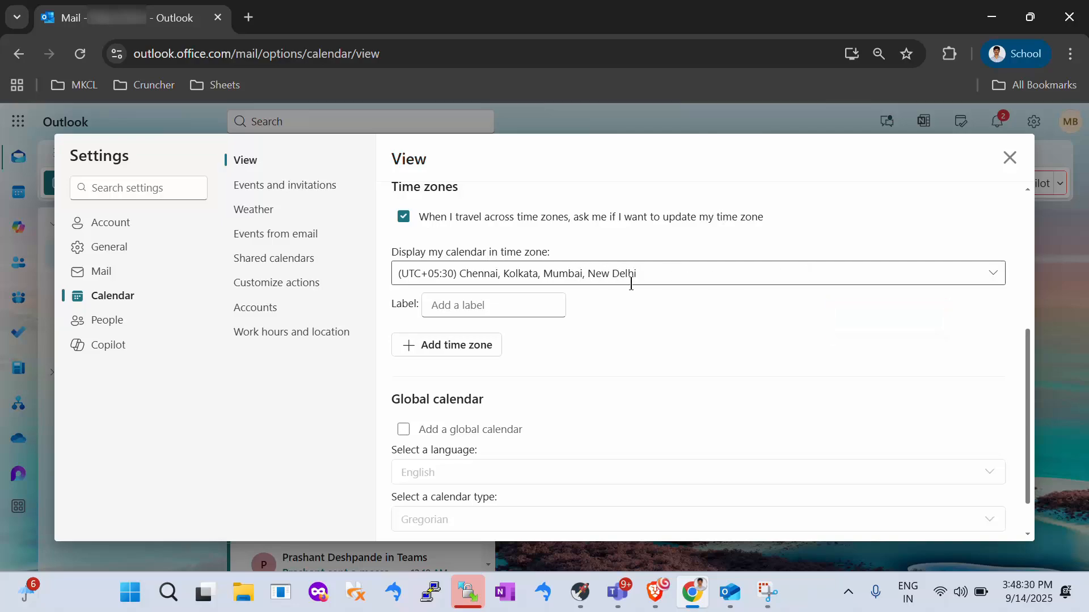
click(994, 275)
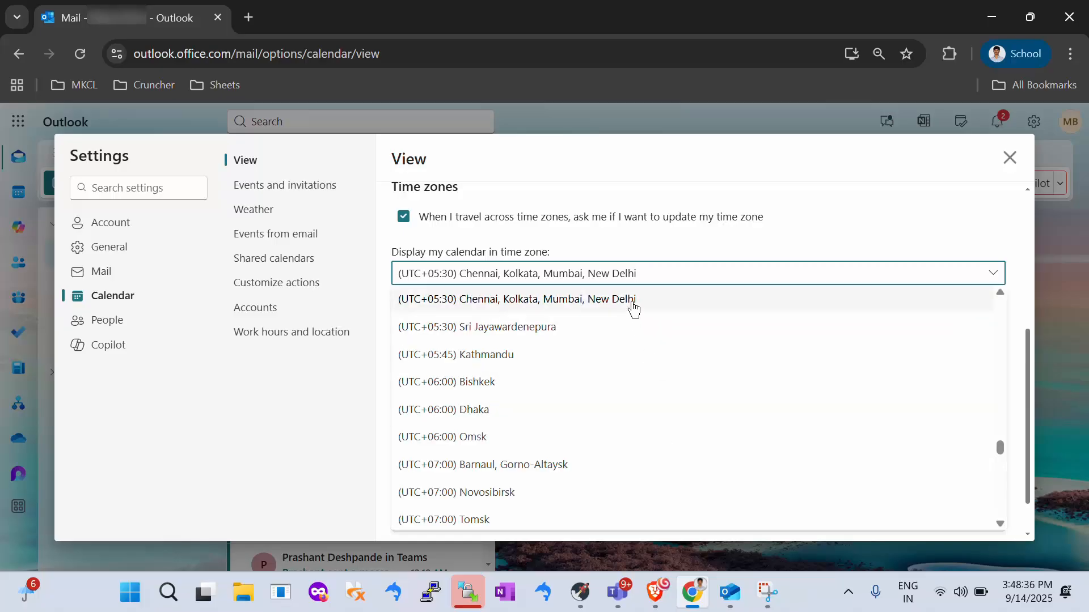
click(572, 305)
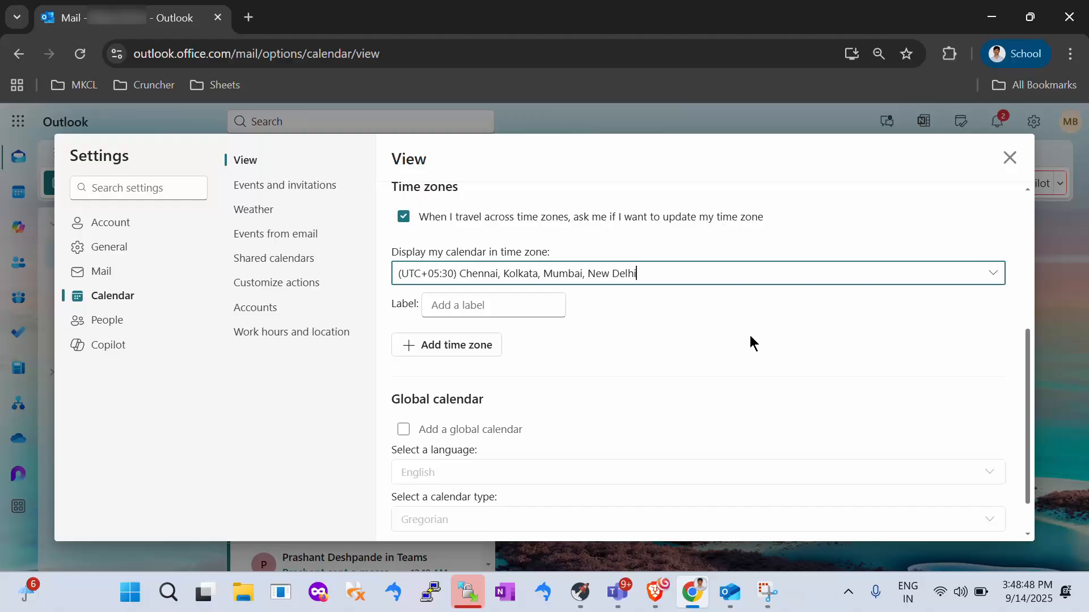
- Look through the mail rules and open the "Vinchin BCK Status" rule for editing
click(102, 275)
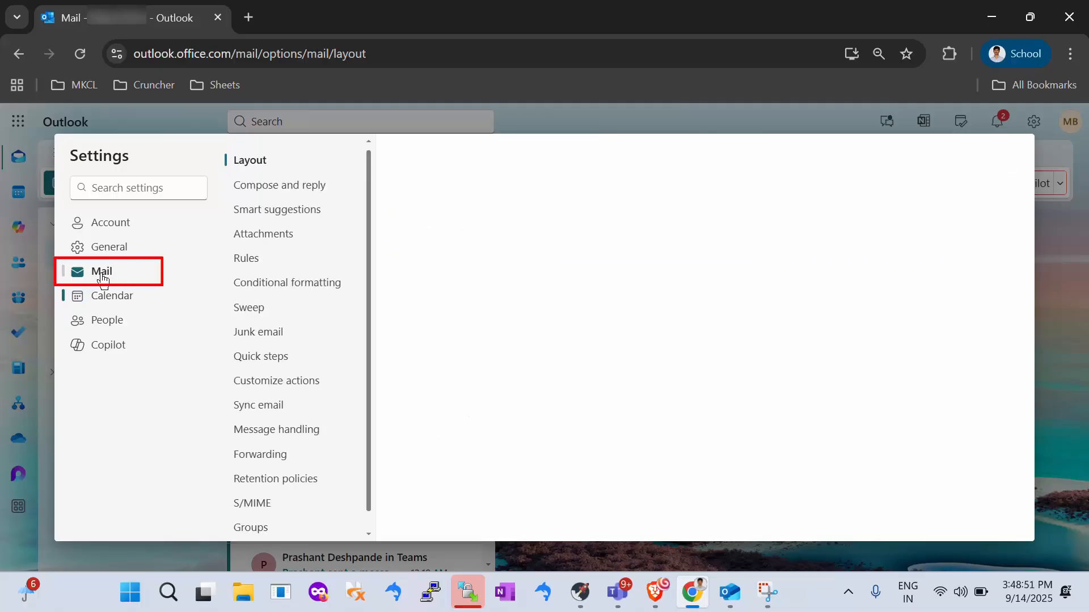
click(256, 265)
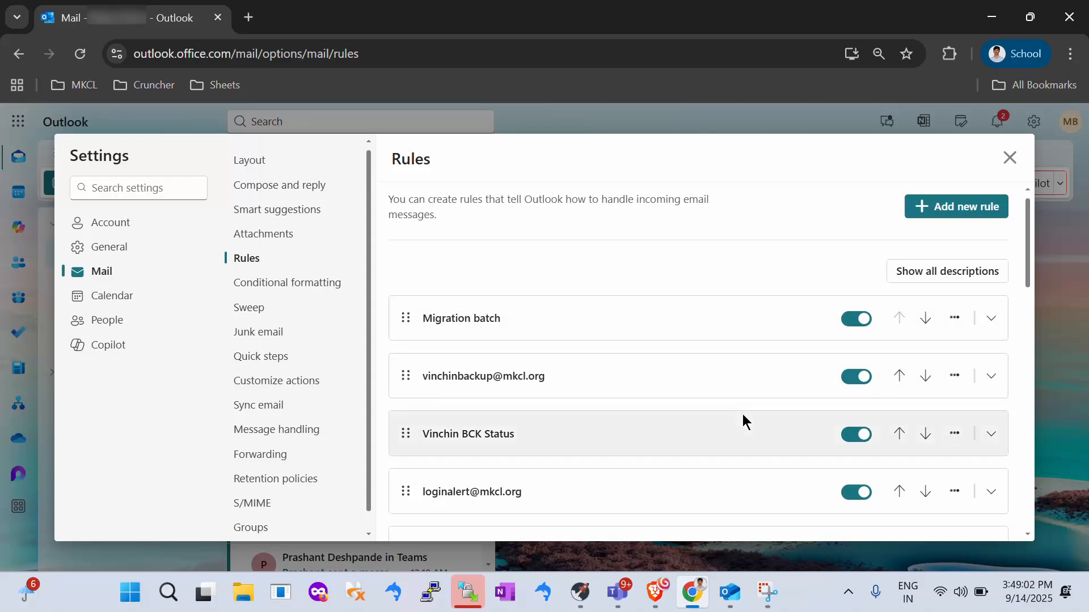
scroll(743, 416, down, 3)
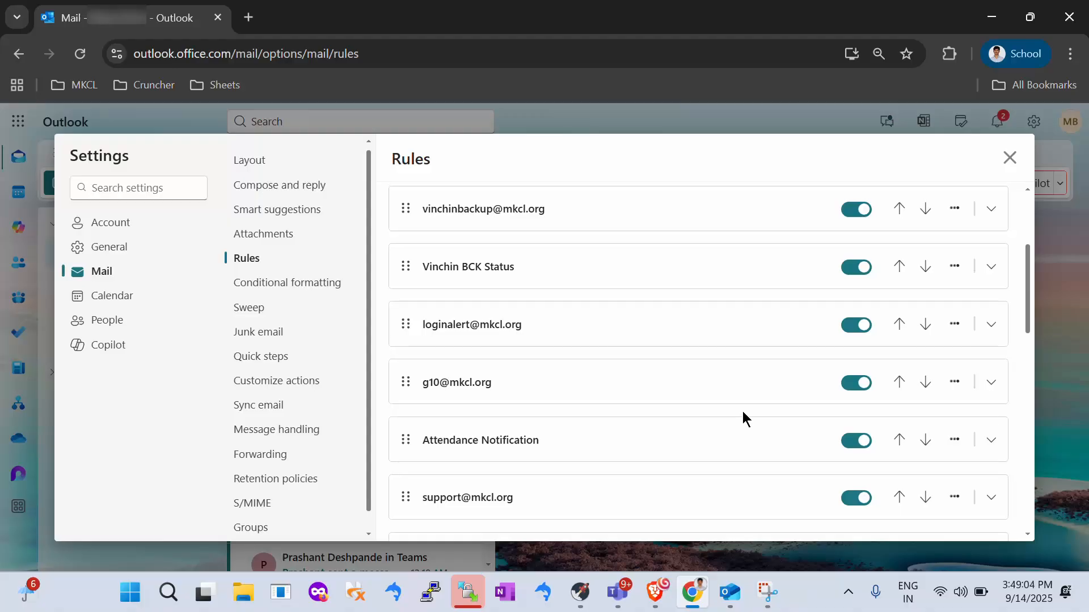
scroll(742, 411, up, 3)
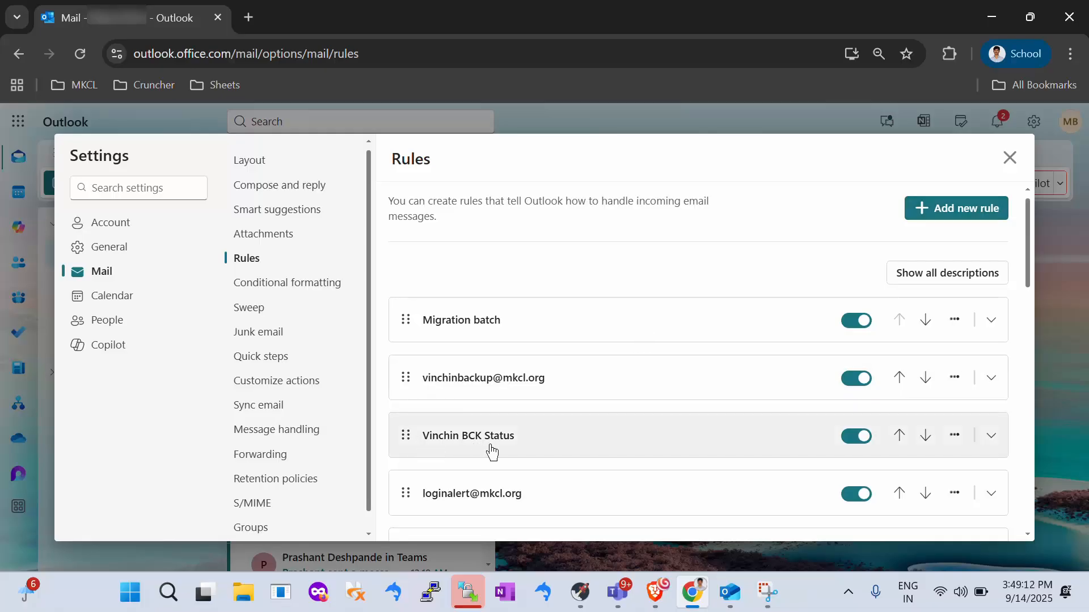
click(956, 438)
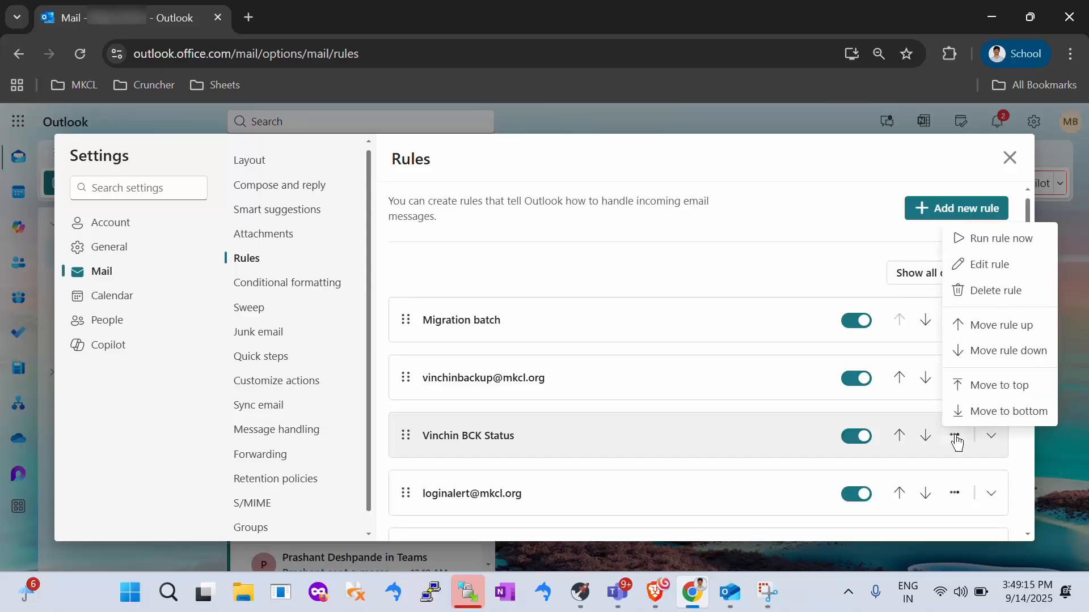
click(982, 265)
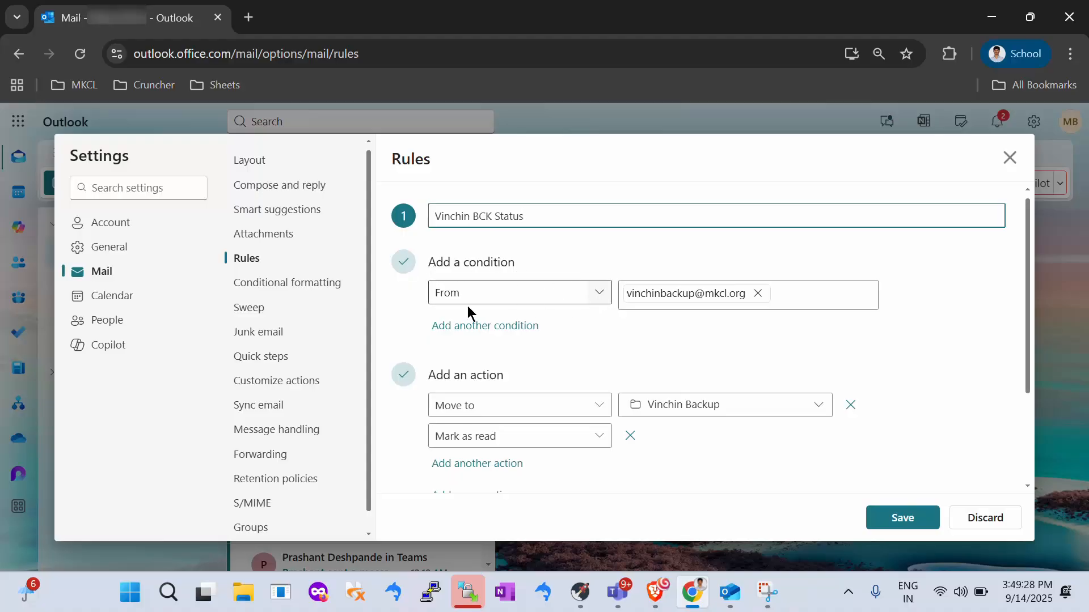
- Choose From as the condition type of the "Vinchin BCK Status" rule
click(591, 294)
click(590, 295)
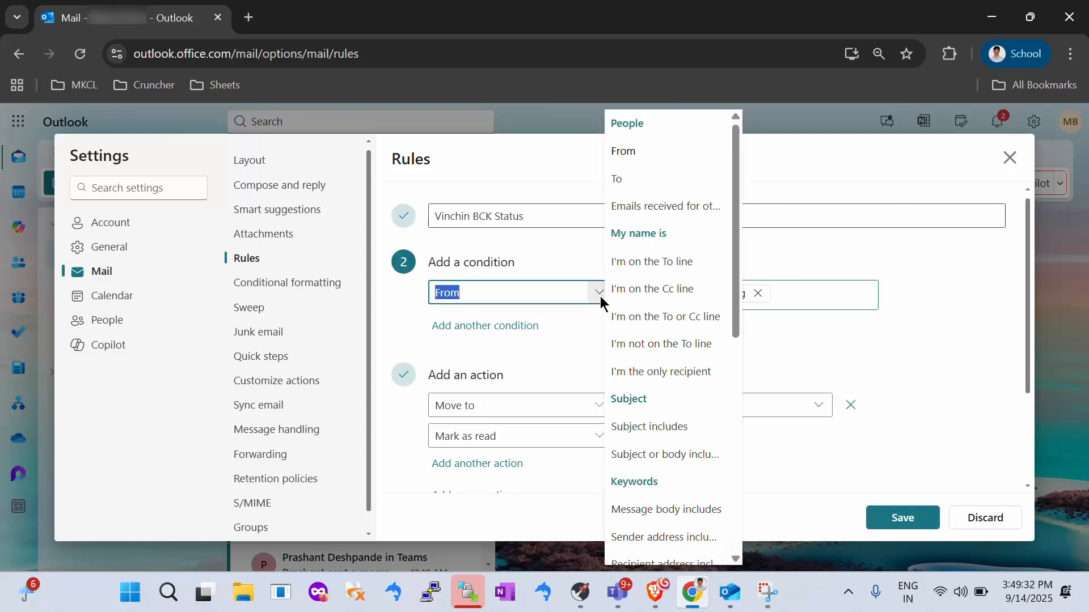
click(643, 151)
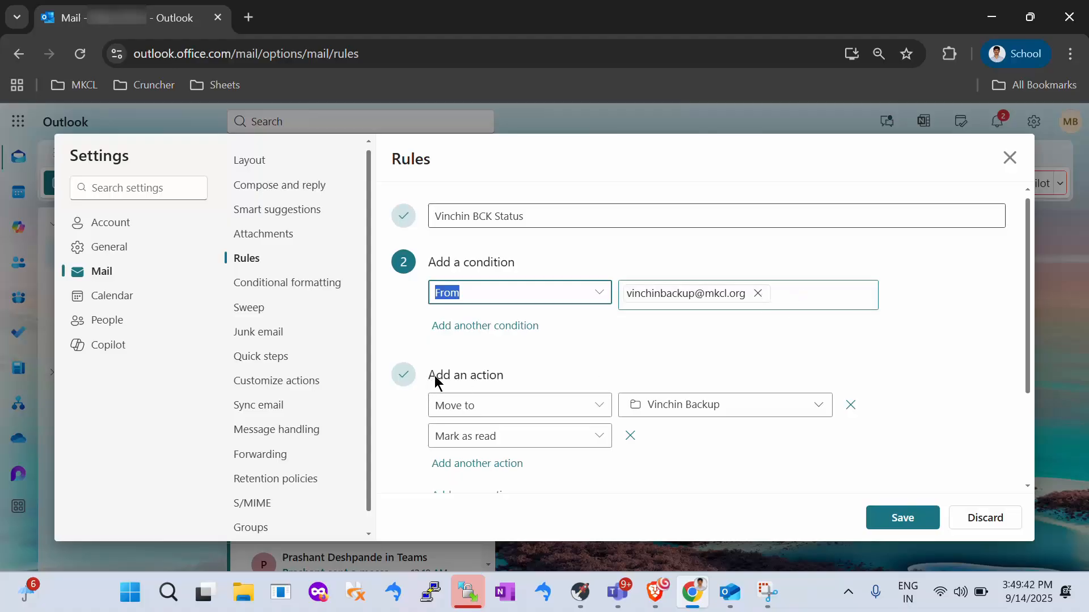
click(497, 378)
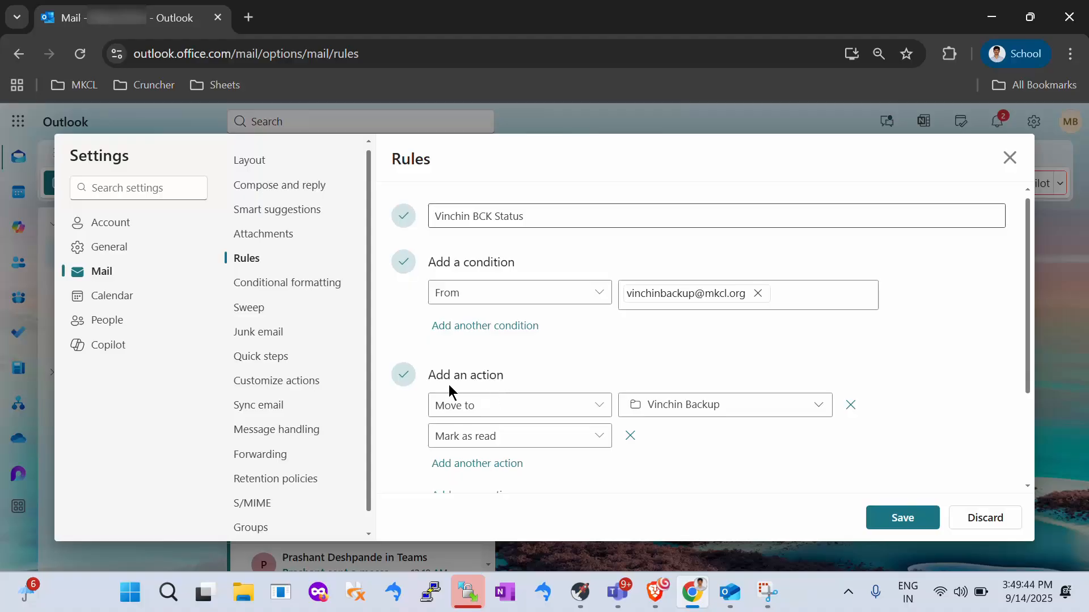
- Choose Move to as the rule's first action and look through the available destination folders
click(602, 405)
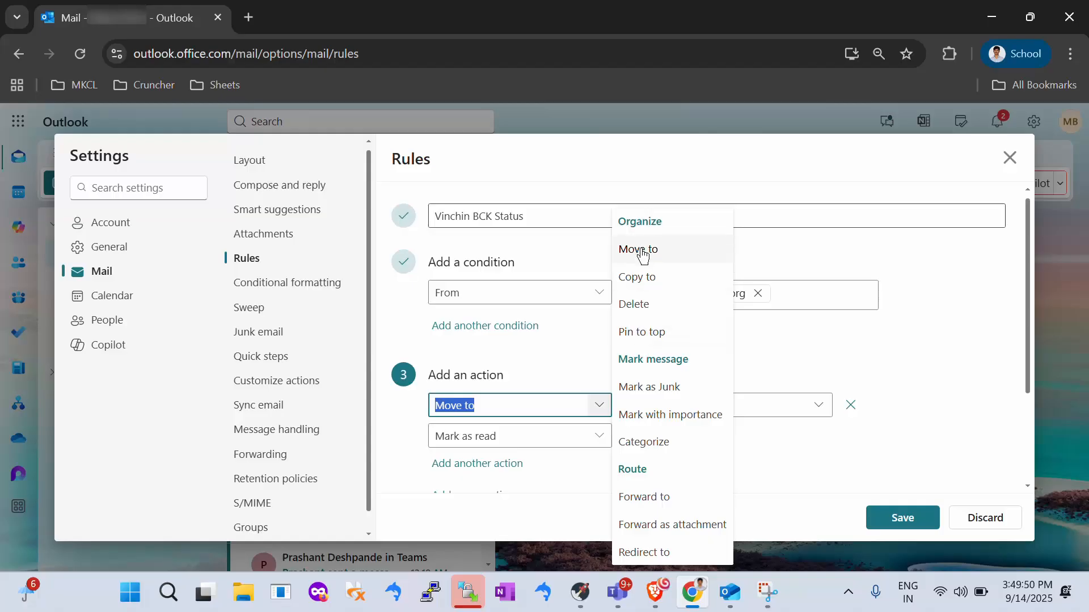
click(638, 251)
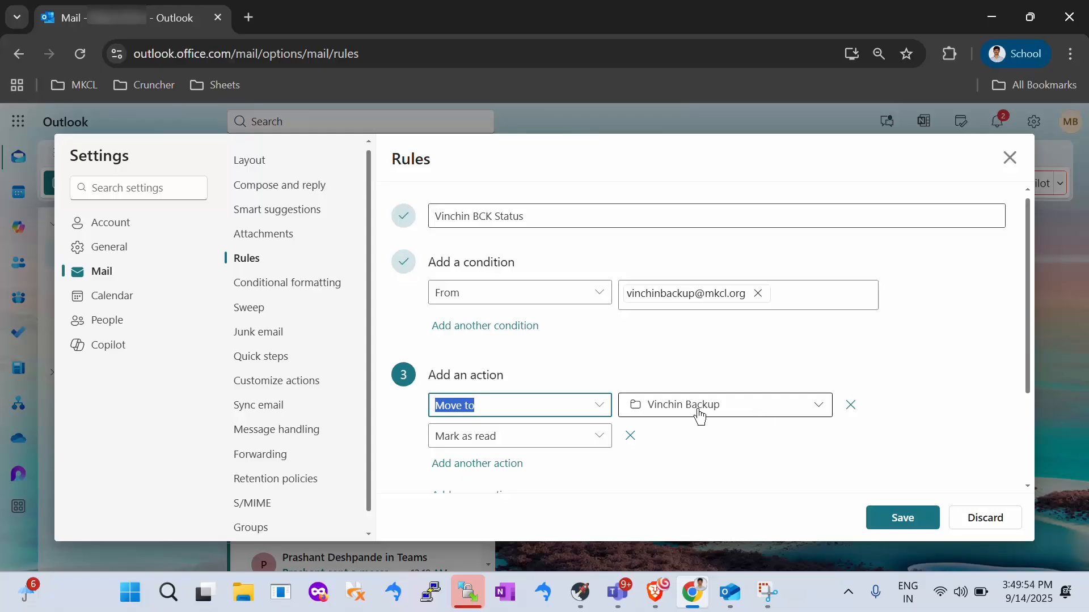
click(819, 406)
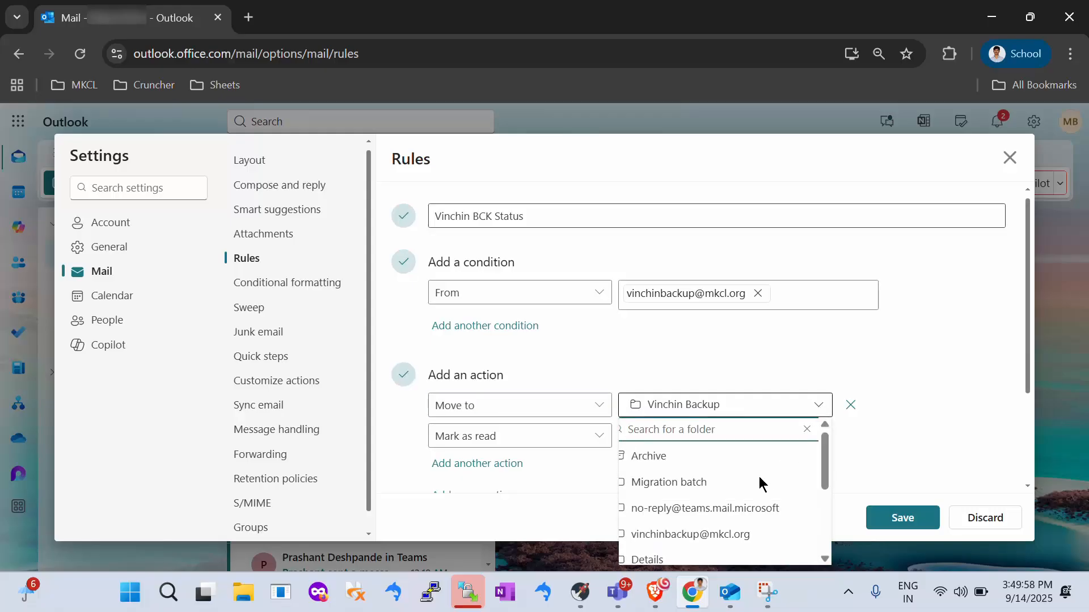
scroll(725, 511, down, 1)
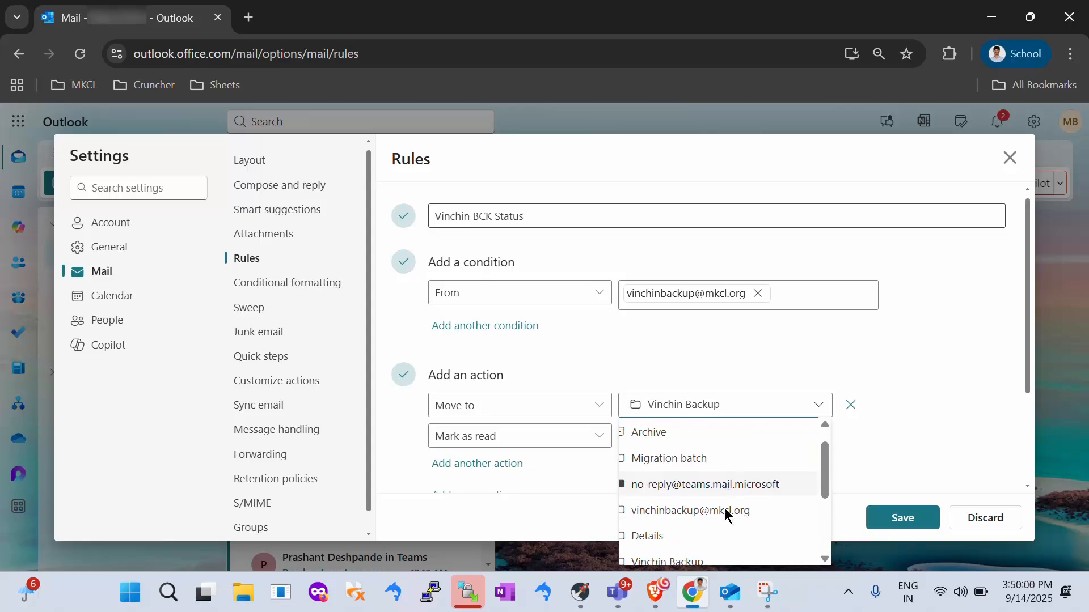
scroll(724, 510, down, 3)
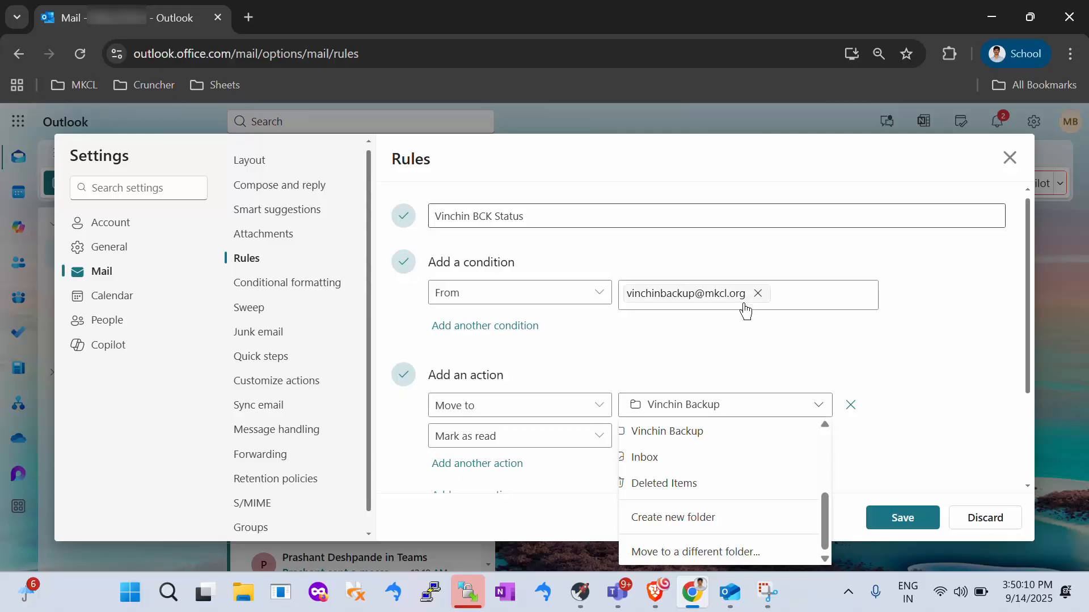
click(668, 359)
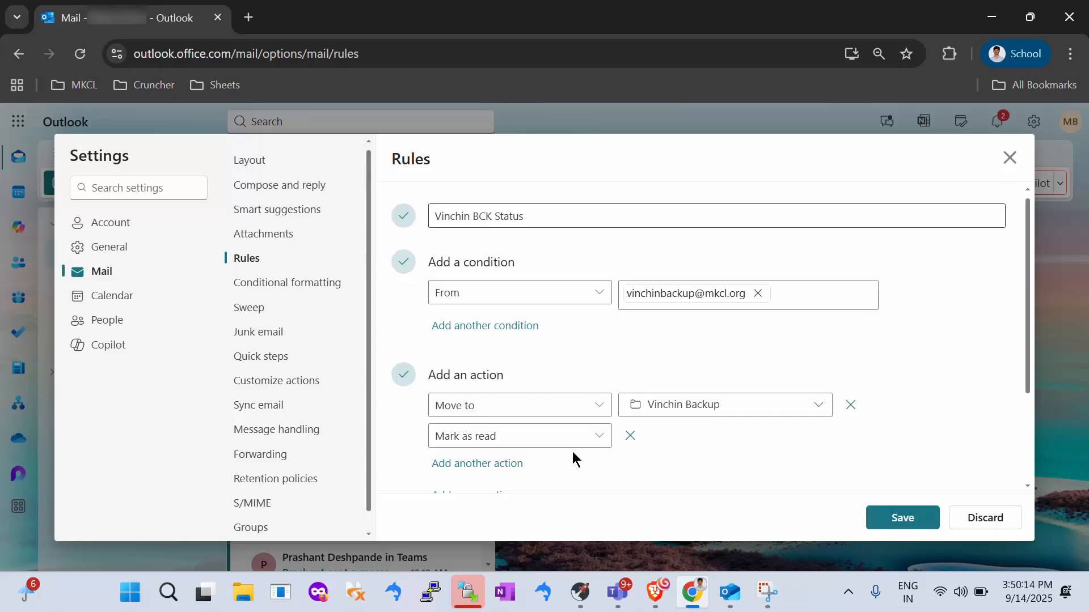
- Examine the alternatives offered for the rule's "Mark as read" action and the remaining rule options
scroll(572, 451, down, 2)
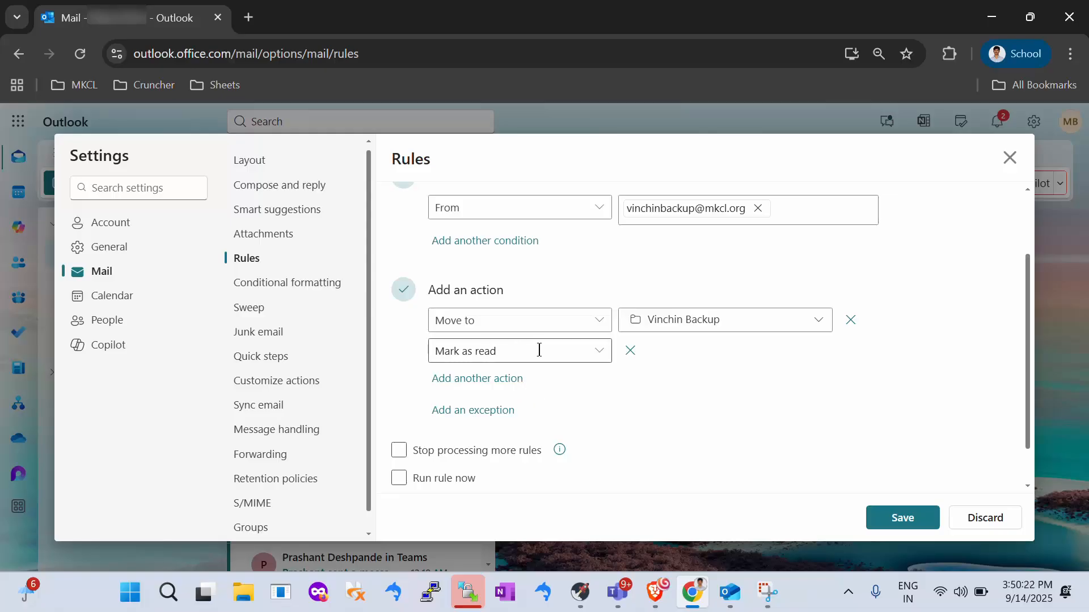
click(603, 354)
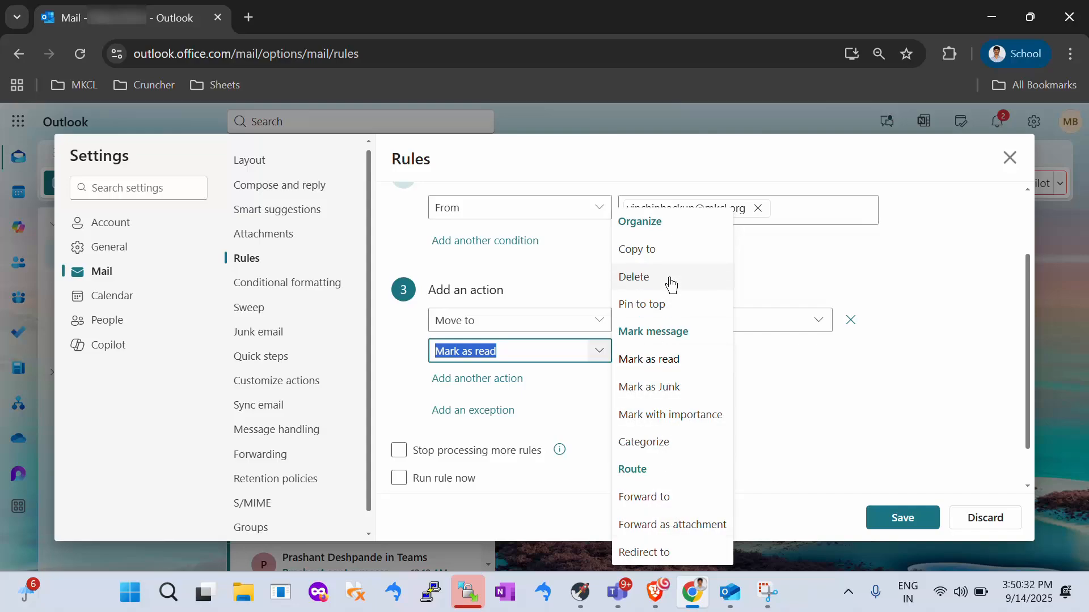
click(776, 276)
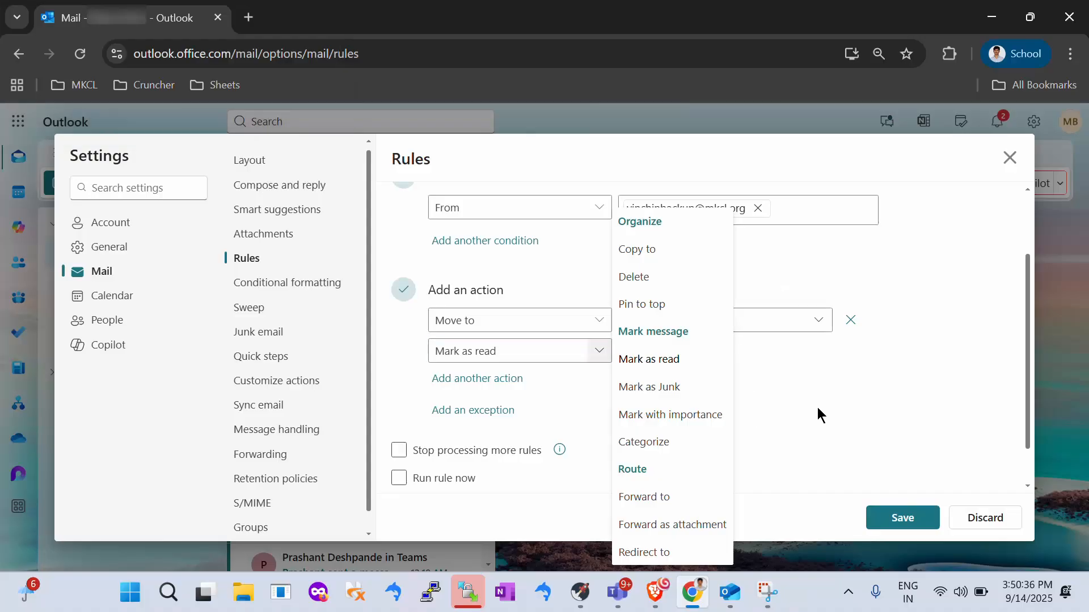
click(964, 307)
scroll(867, 399, down, 1)
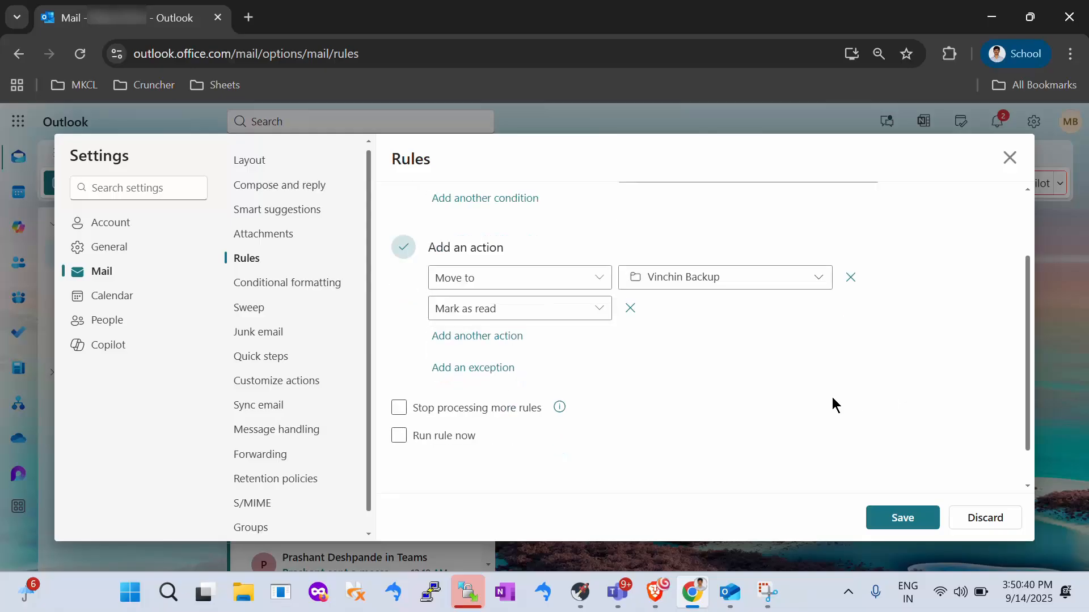
- Enable "Run rule now" for the rule and close the settings without saving
click(408, 441)
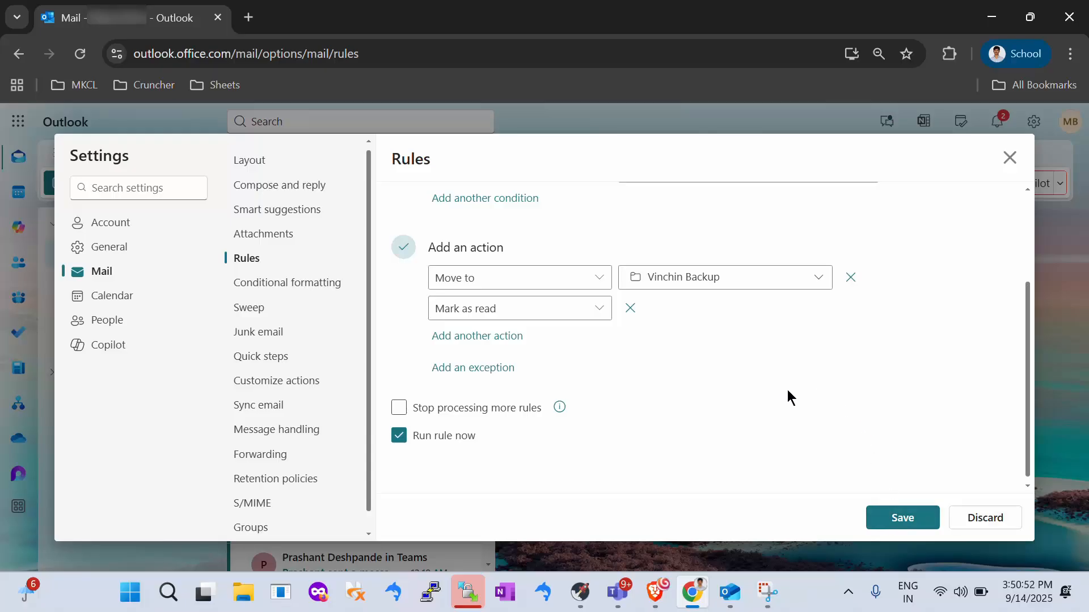
click(1009, 158)
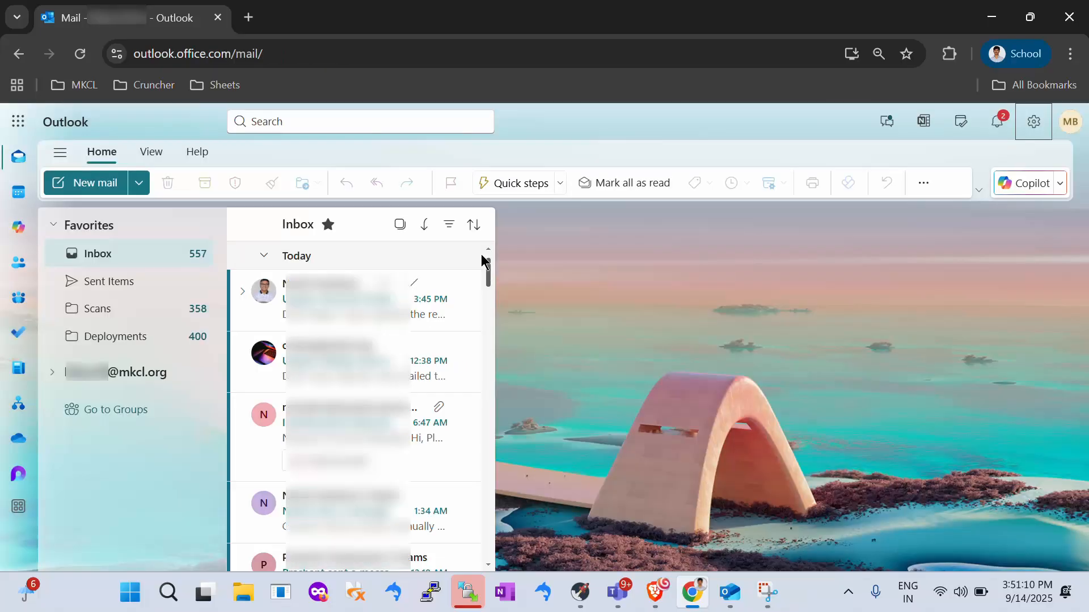